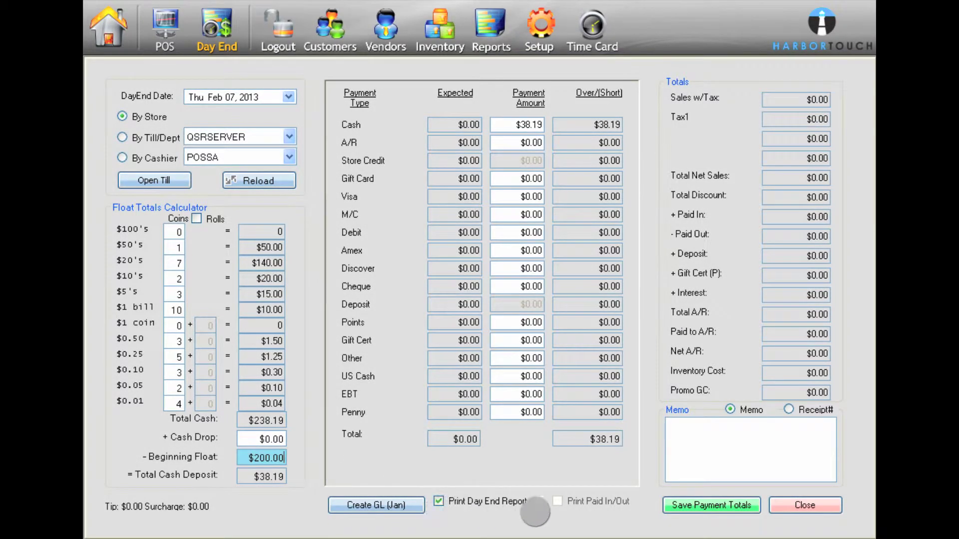
Leave Day End with the $200.00 beginning float recorded and go back Home
{"action": "left_click", "coordinate": [711, 505]}
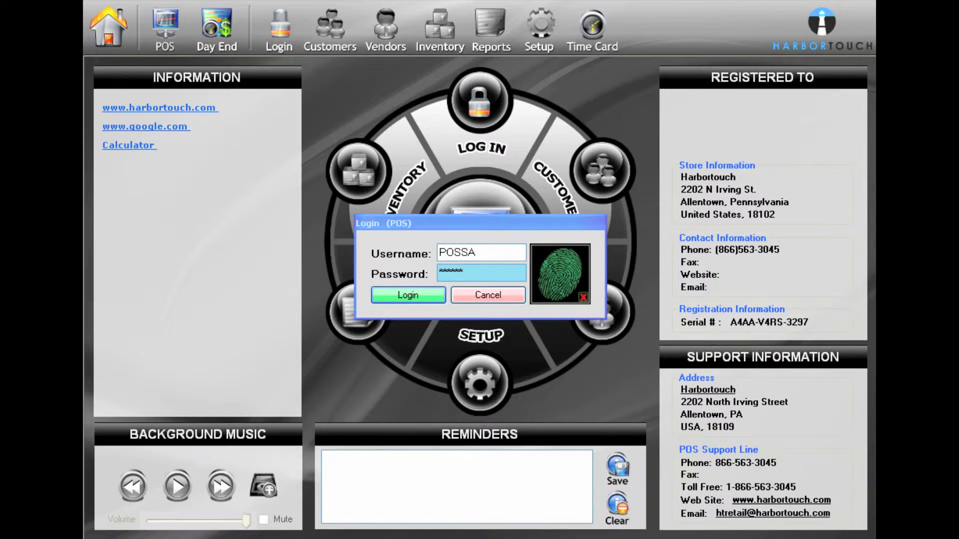
Submit the POSSA cashier login, then sign the system administrator in on the Time Card
{"action": "key", "text": "Return"}
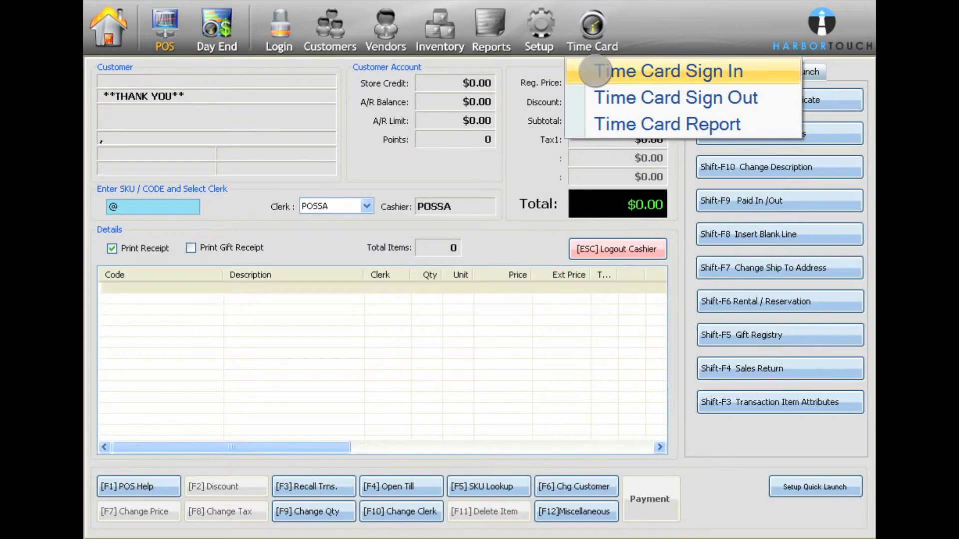
{"action": "left_click", "coordinate": [585, 73]}
{"action": "type", "text": "HT"}
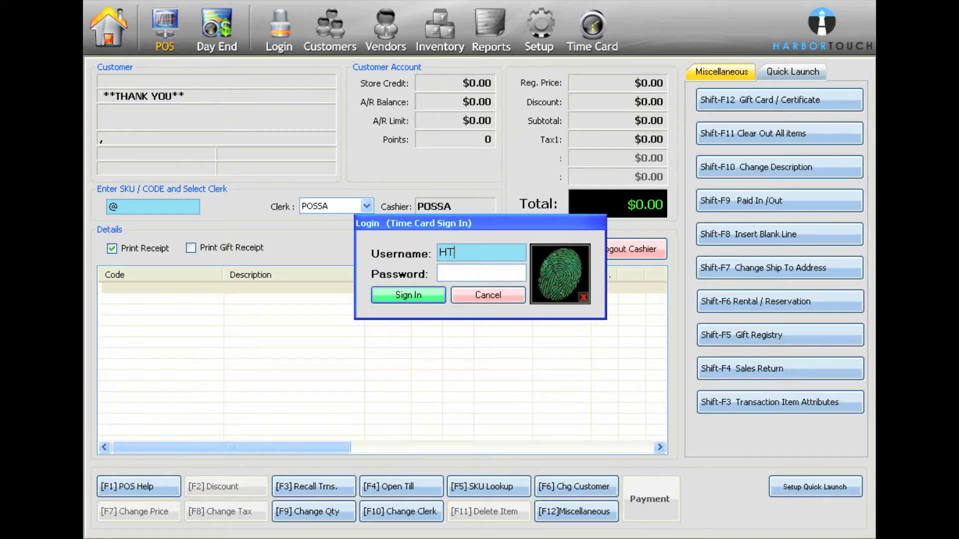
{"action": "type", "text": "ADMIN"}
{"action": "key", "text": "Tab"}
{"action": "type", "text": "***"}
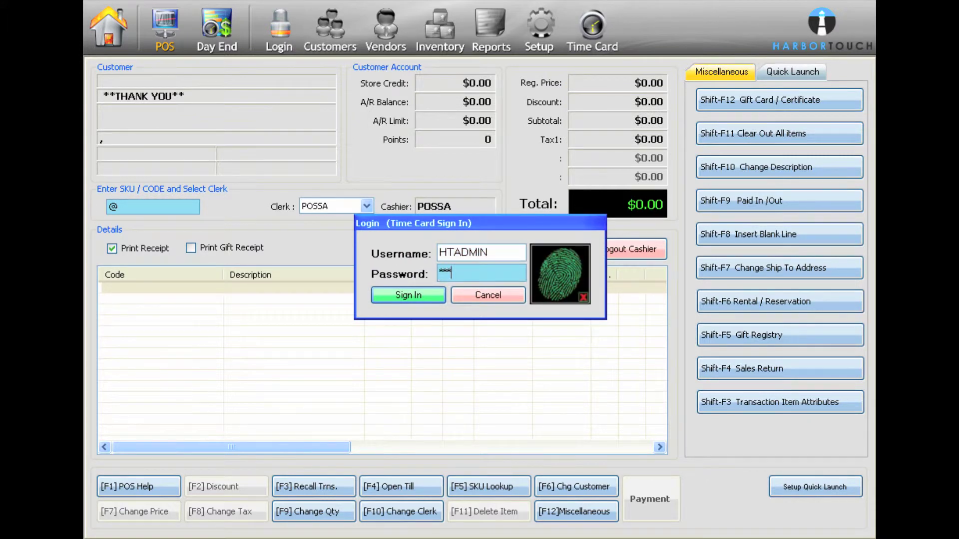
{"action": "type", "text": "**"}
{"action": "key", "text": "Return"}
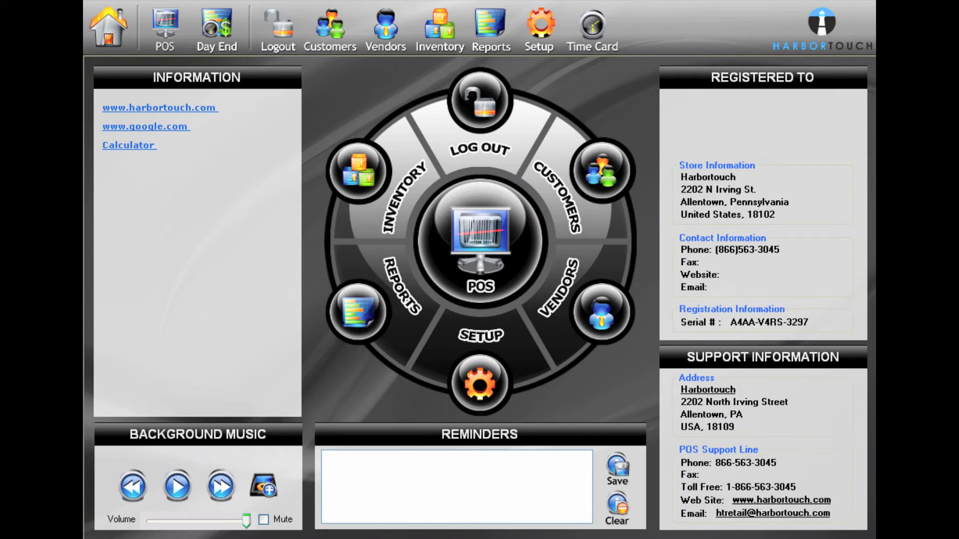
Browse the Home and Inventory menus, then show the Time Card sign-in, sign-out and report options
{"action": "left_click", "coordinate": [110, 29]}
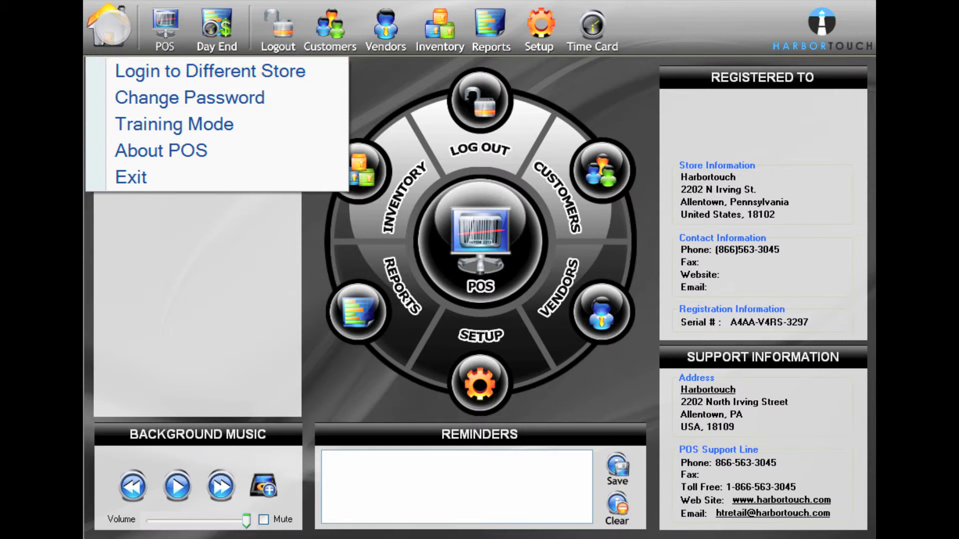
{"action": "left_click", "coordinate": [110, 26]}
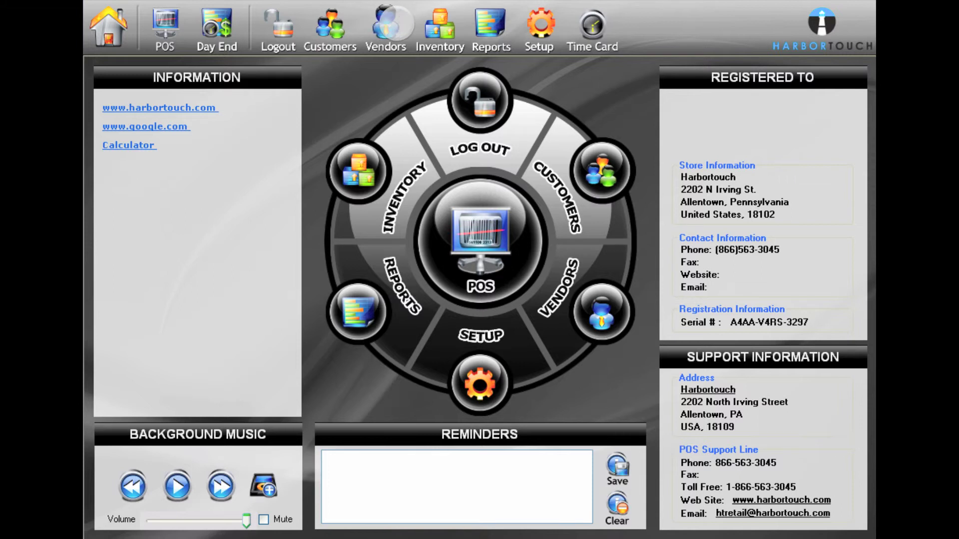
{"action": "left_click", "coordinate": [438, 27]}
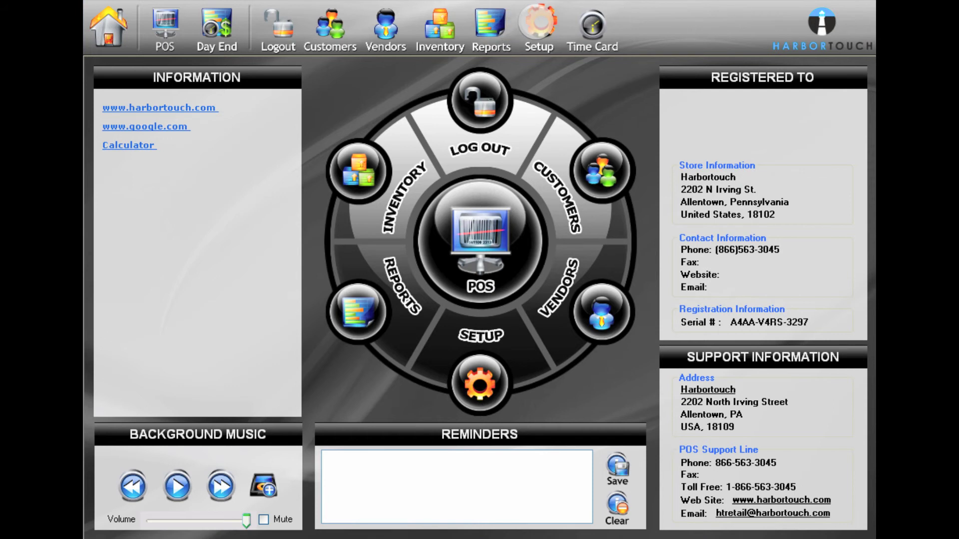
{"action": "left_click", "coordinate": [592, 30]}
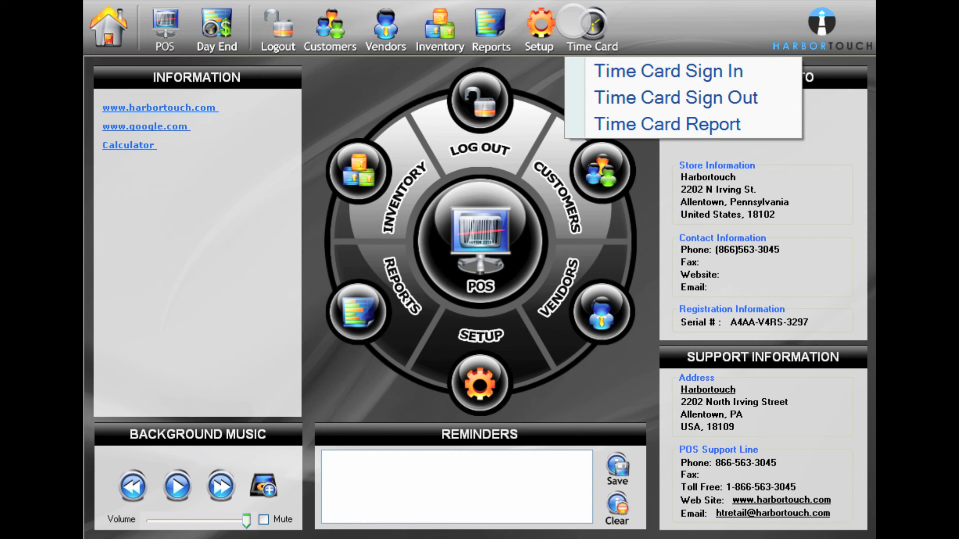